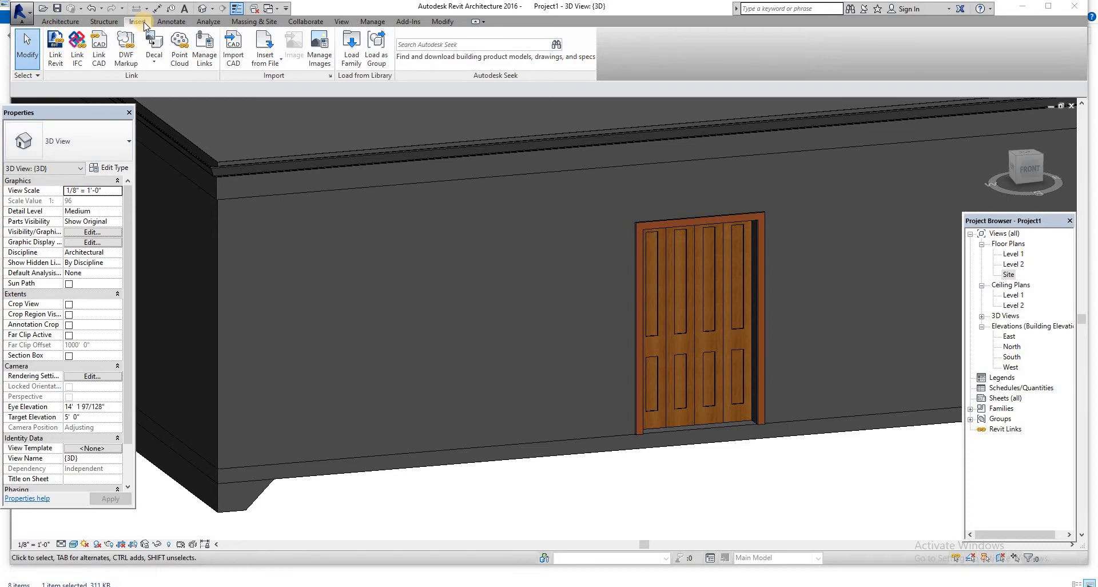
Create a new decal type in the project, accepting the suggested name
left_click(154, 57)
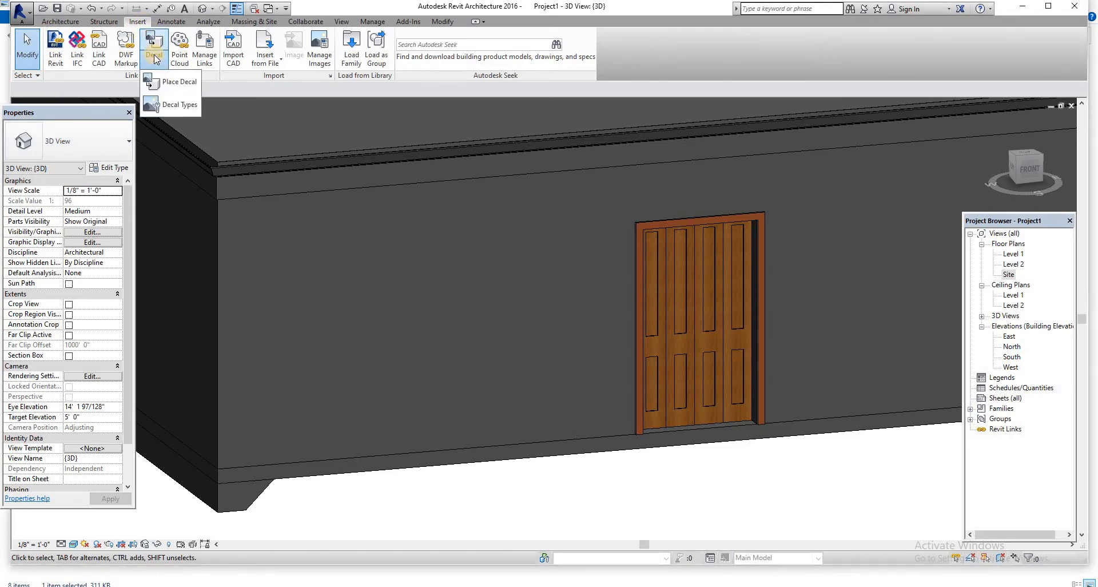
left_click(177, 104)
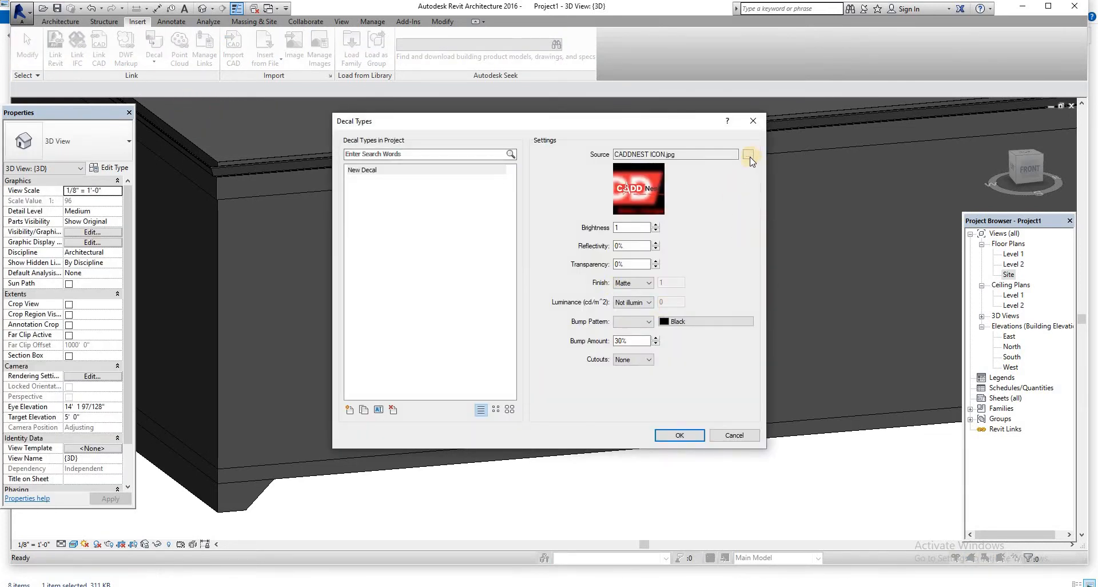
left_click(348, 410)
left_click(543, 308)
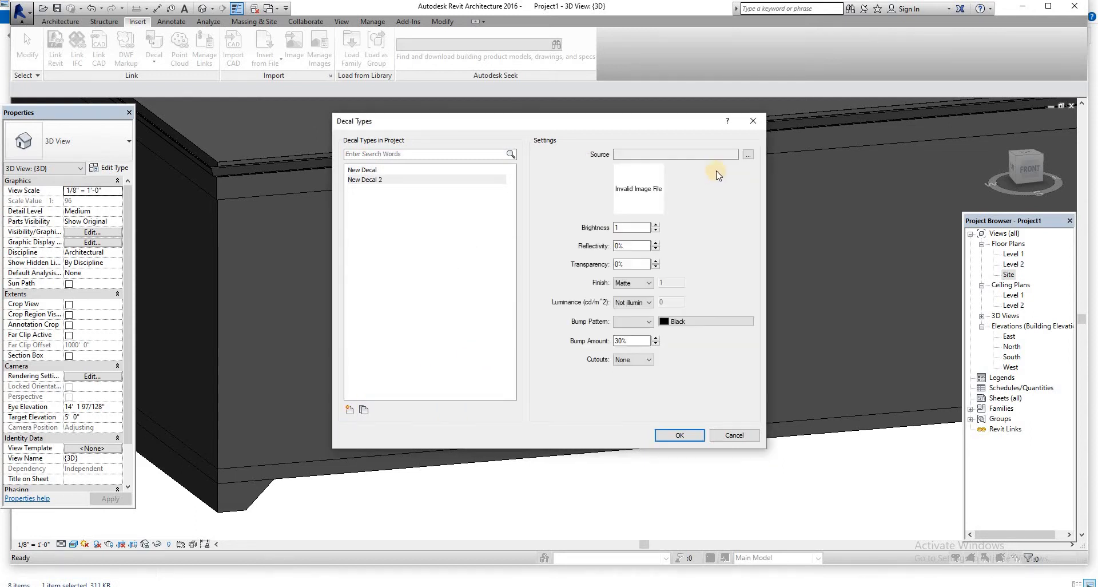
Assign the image file 1 from the Pictures folder as the new decal type's source and accept the decal settings
left_click(748, 155)
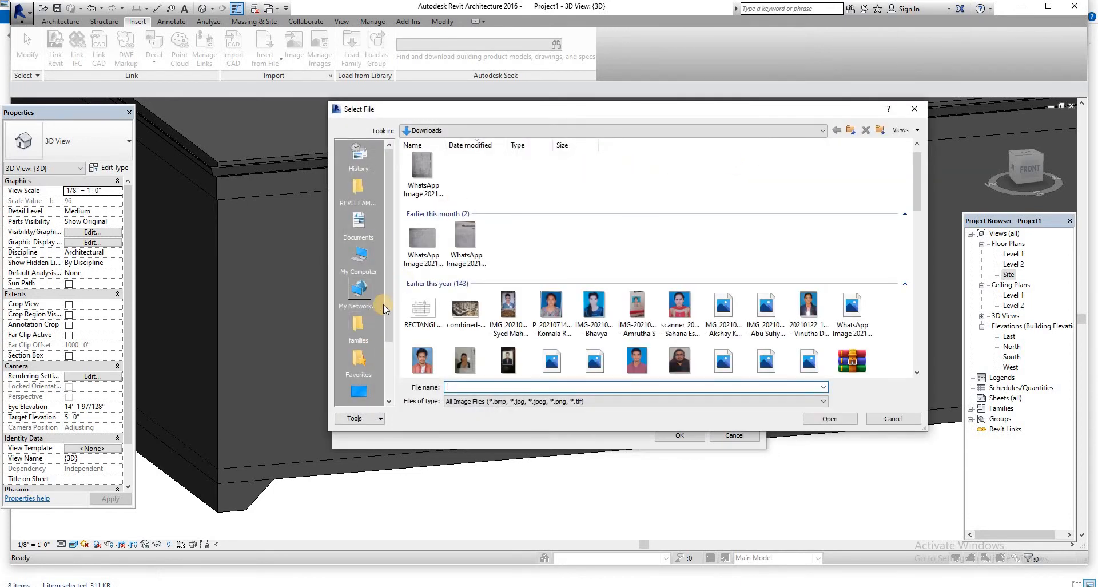
scroll(386, 298, "down", 1)
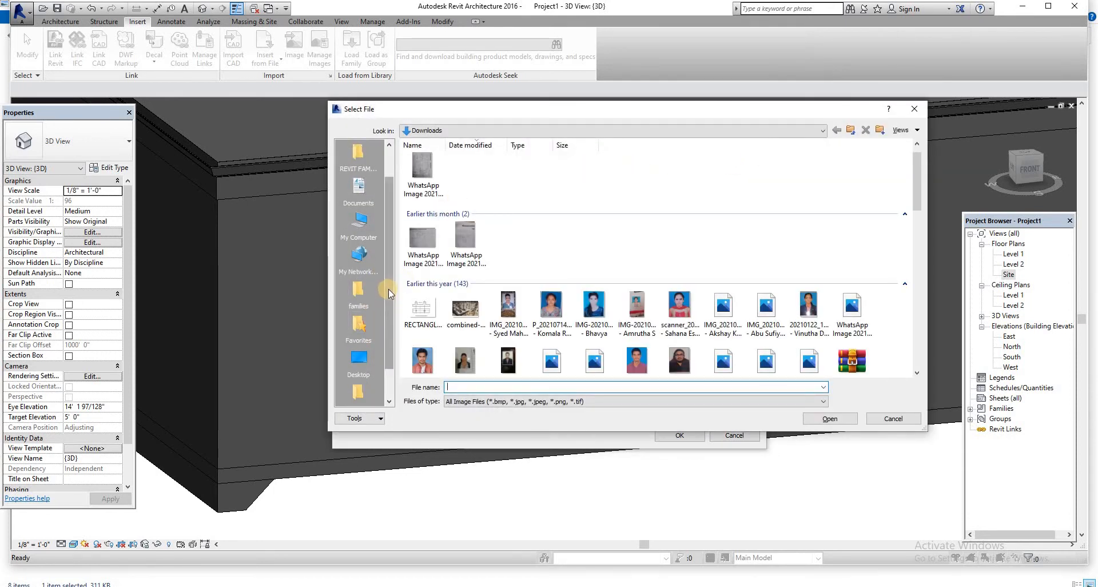
left_click(367, 228)
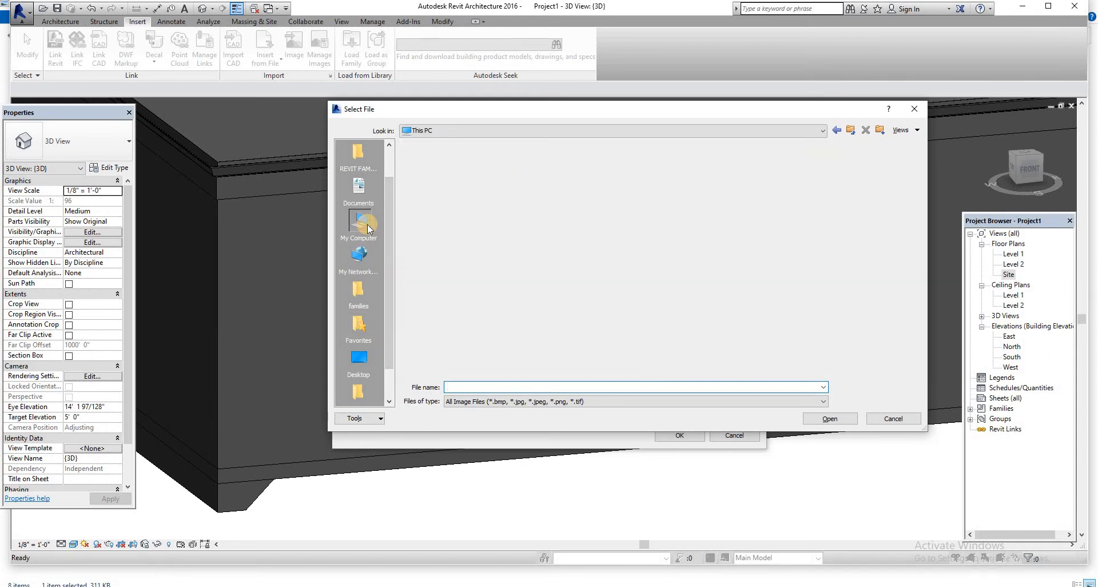
double_click(553, 195)
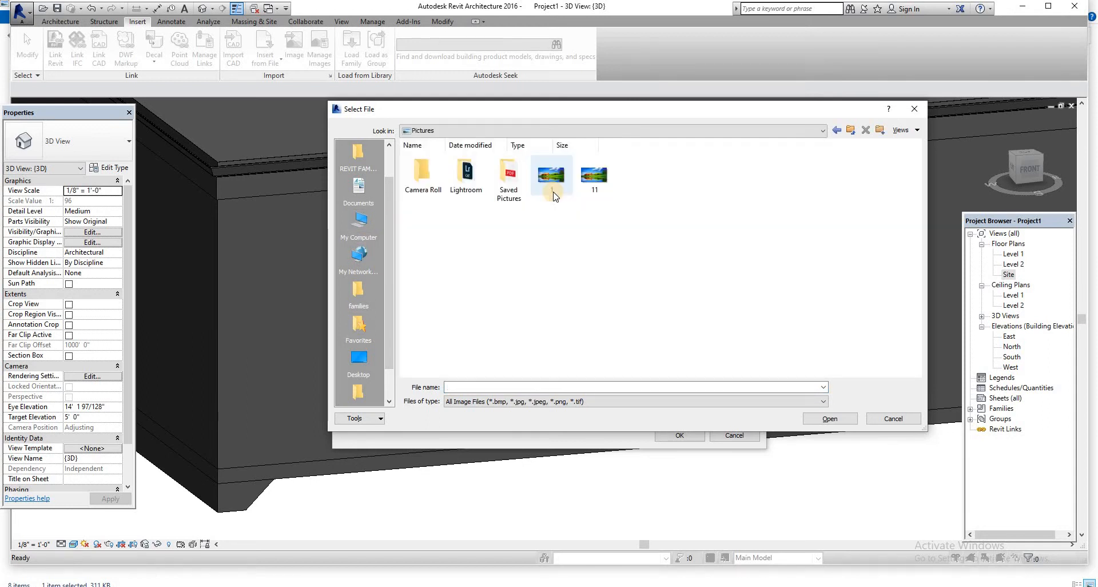
left_click(562, 188)
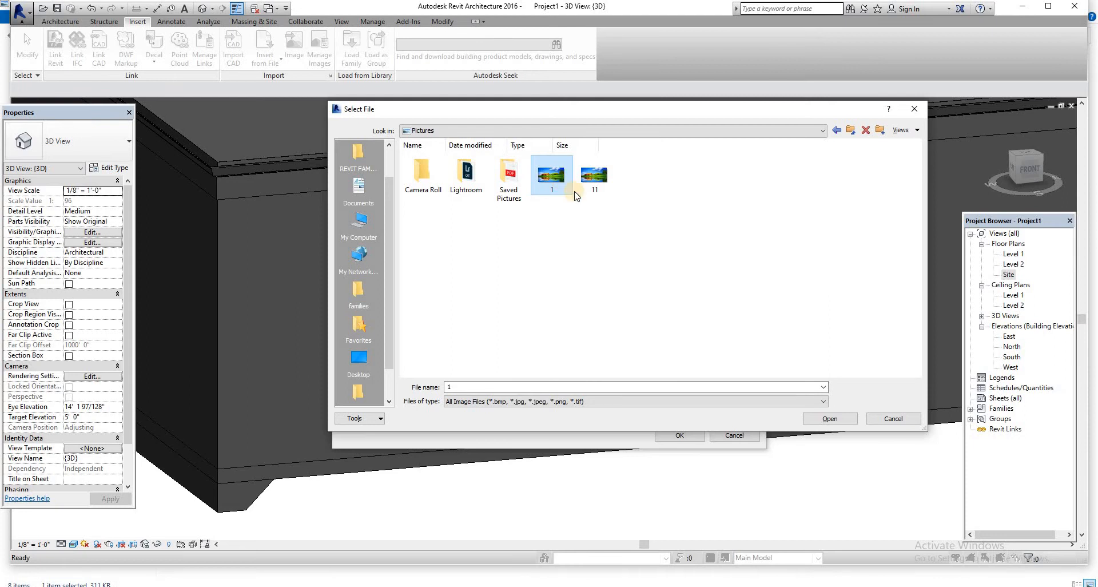
left_click(826, 418)
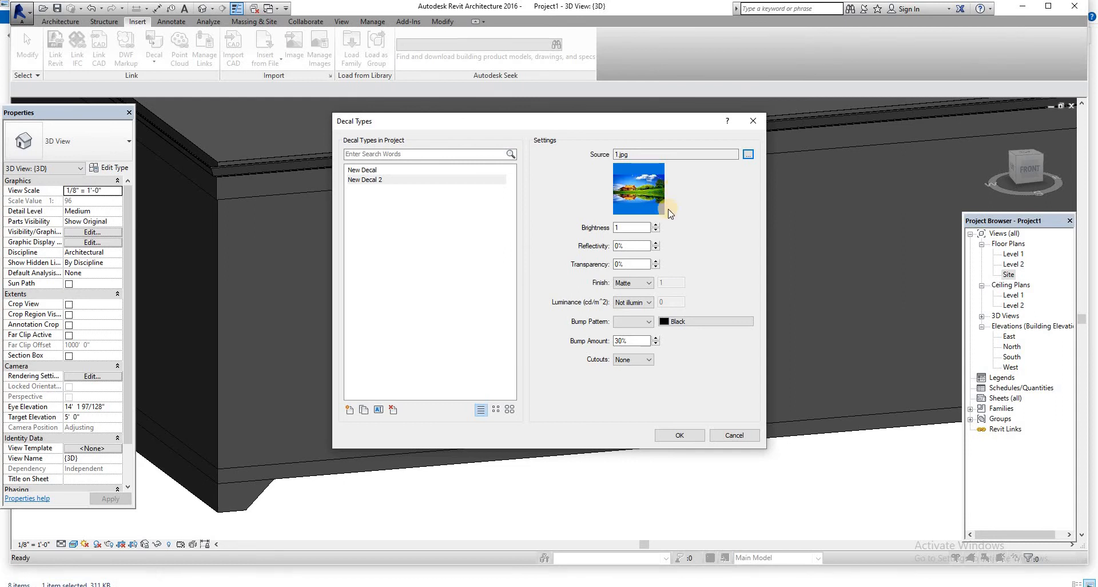
left_click(673, 435)
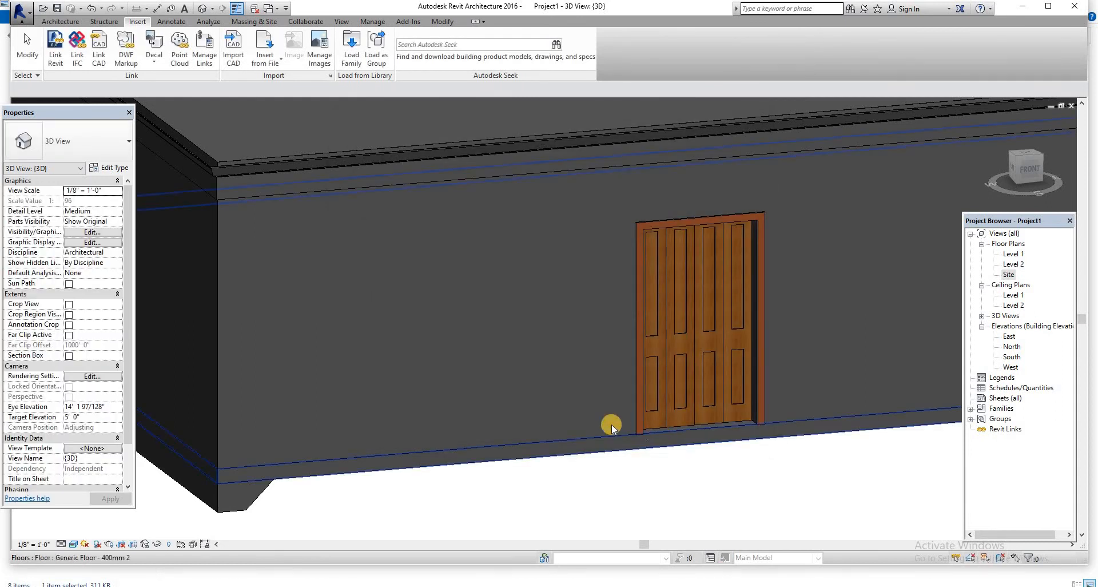
Place the landscape picture decal on the front wall face, between the building corner and the wooden door
left_click(154, 60)
left_click(170, 83)
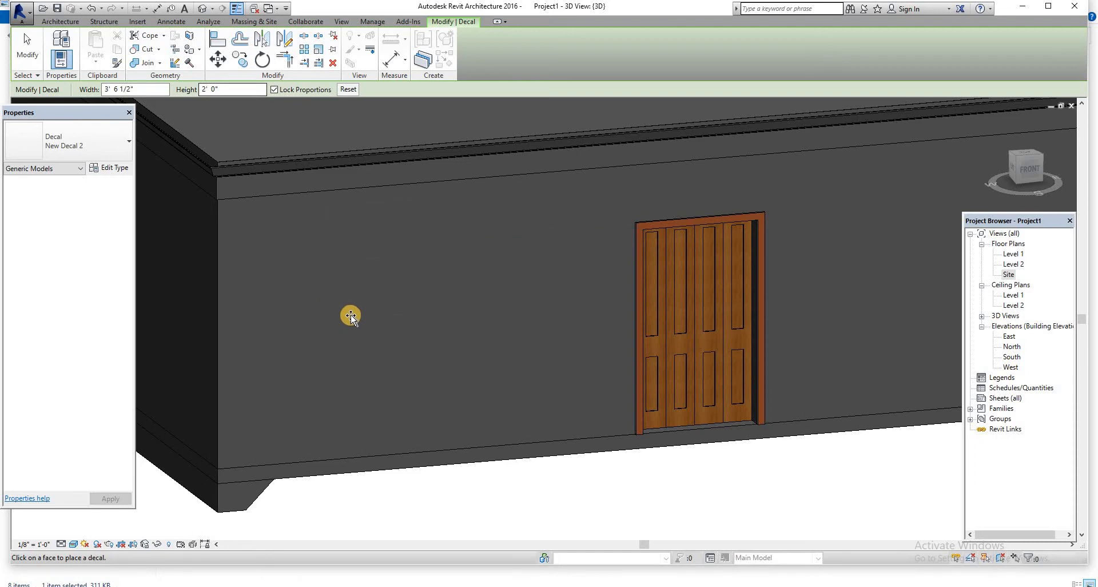
left_click(351, 314)
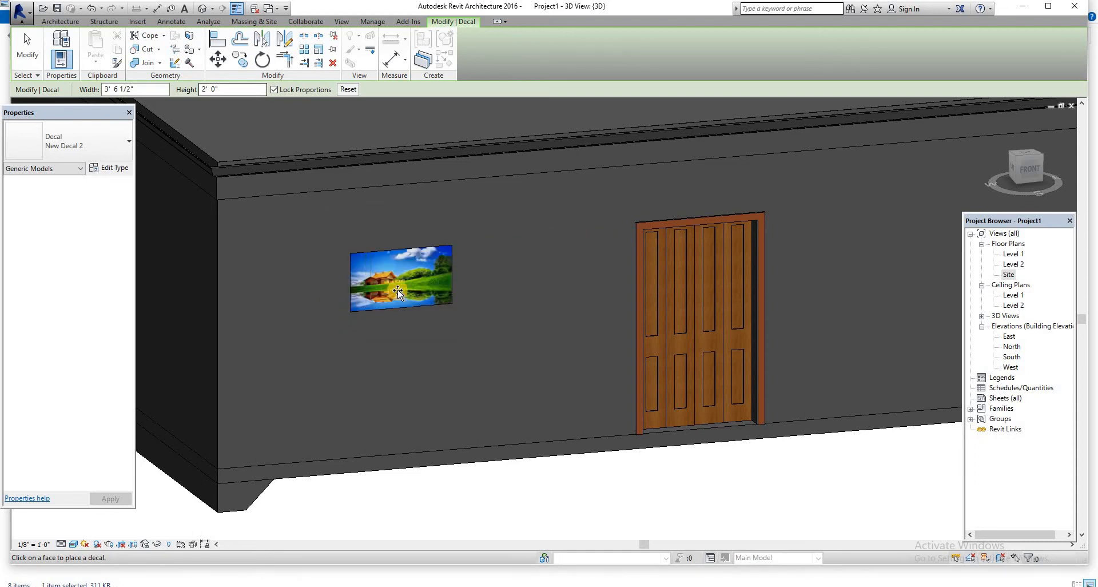
key("Escape")
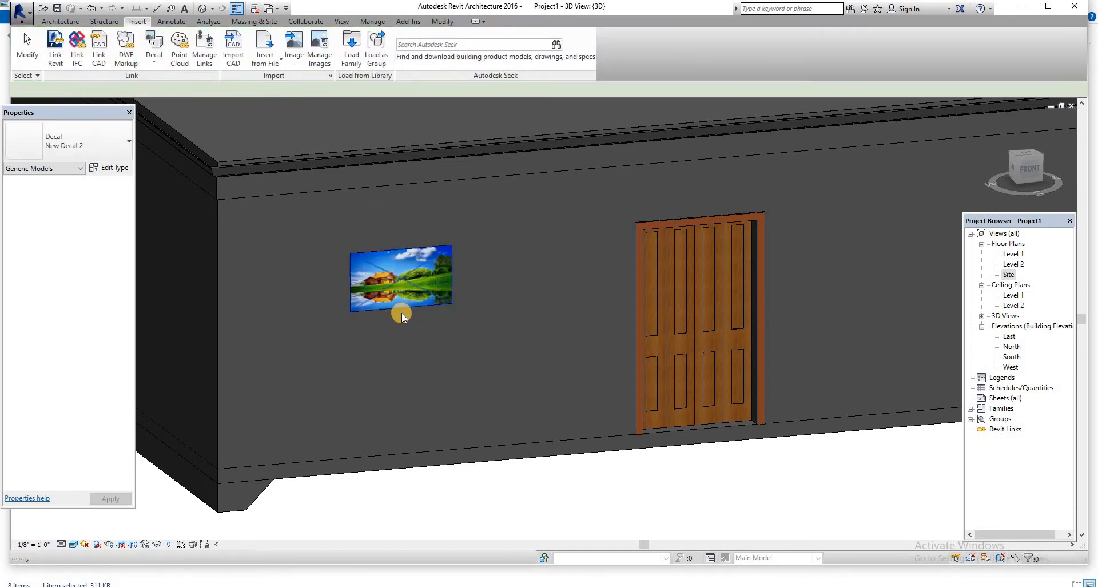
Enlarge the placed decal proportionally by its corner to about 4' 10 1/2" wide and 2' 9" high
left_click(350, 313)
scroll(351, 317, "up", 3)
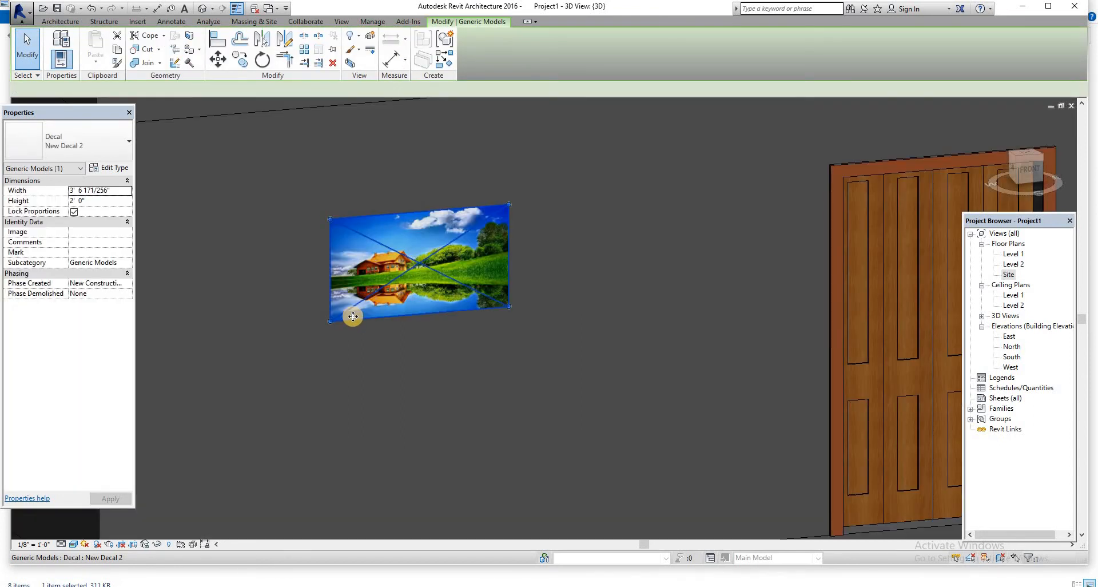
scroll(328, 206, "up", 2)
left_click_drag(329, 207, 277, 121)
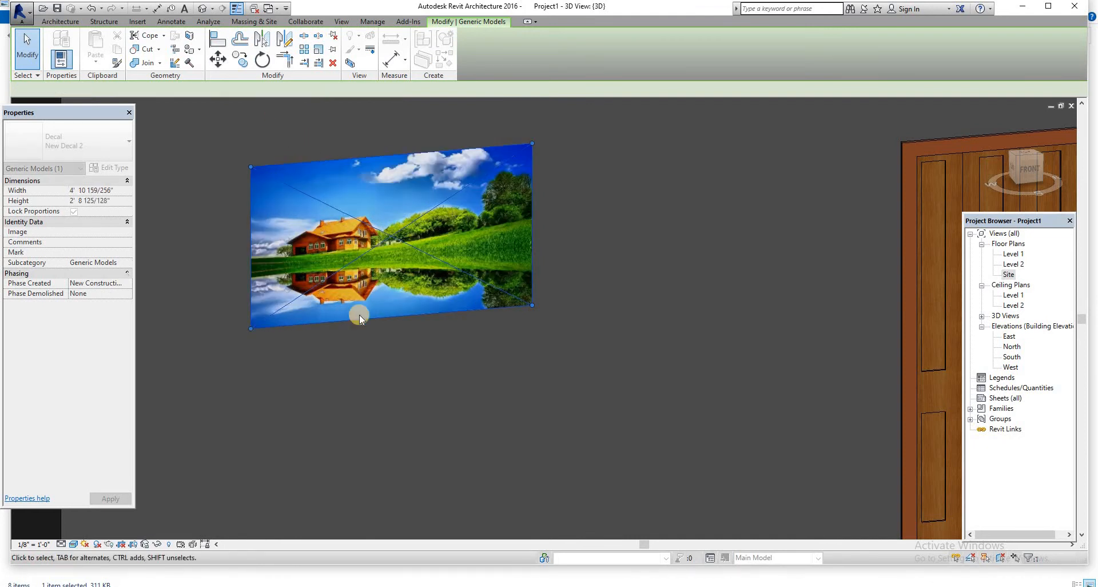
scroll(269, 150, "down", 1)
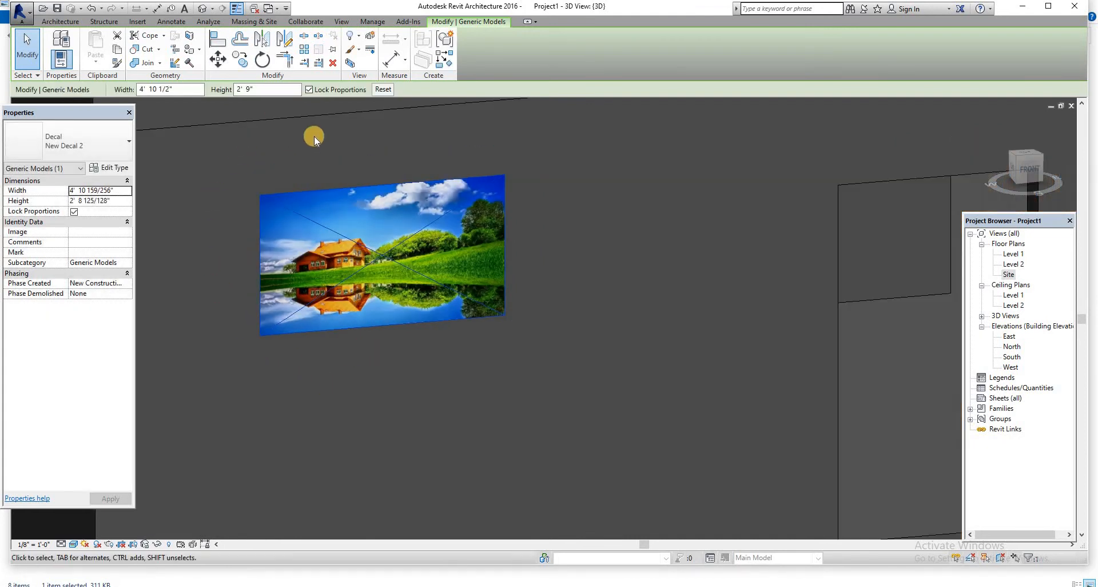
scroll(520, 188, "down", 2)
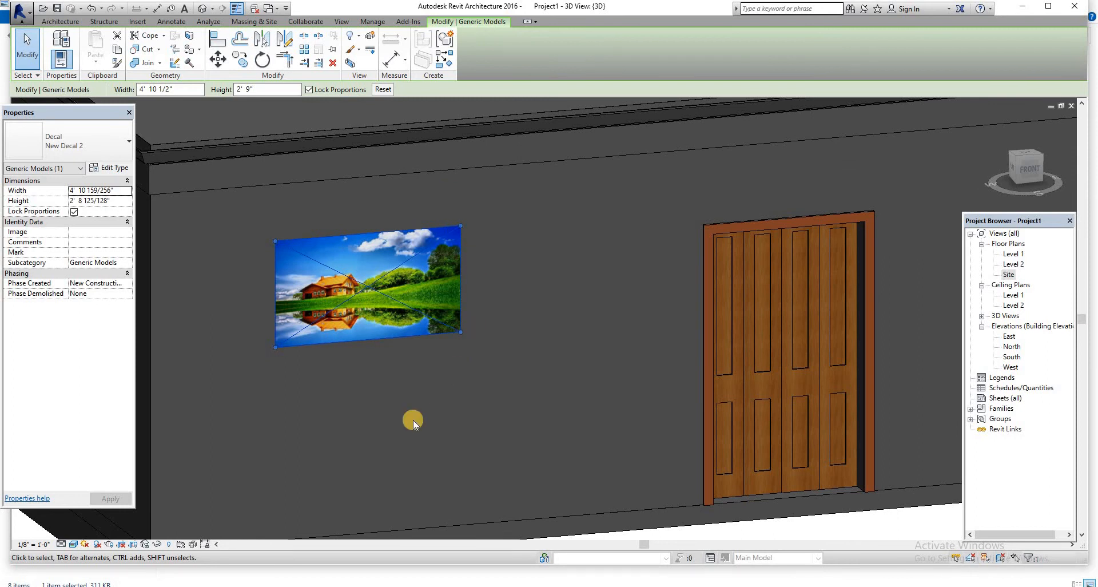
Start an in-place model in the Walls family category, accepting the suggested name
left_click(59, 21)
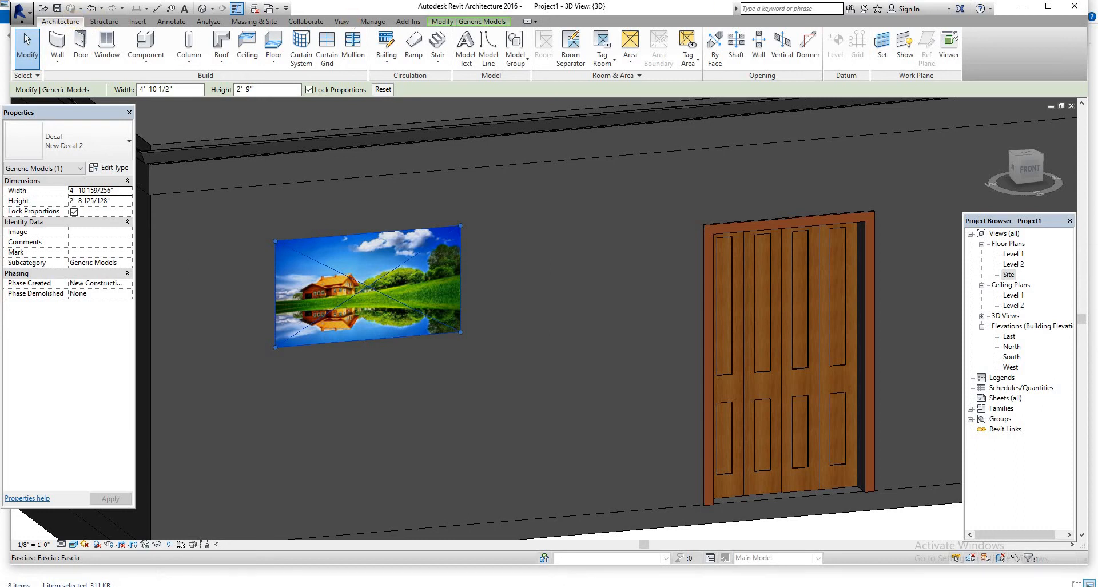
left_click(1048, 6)
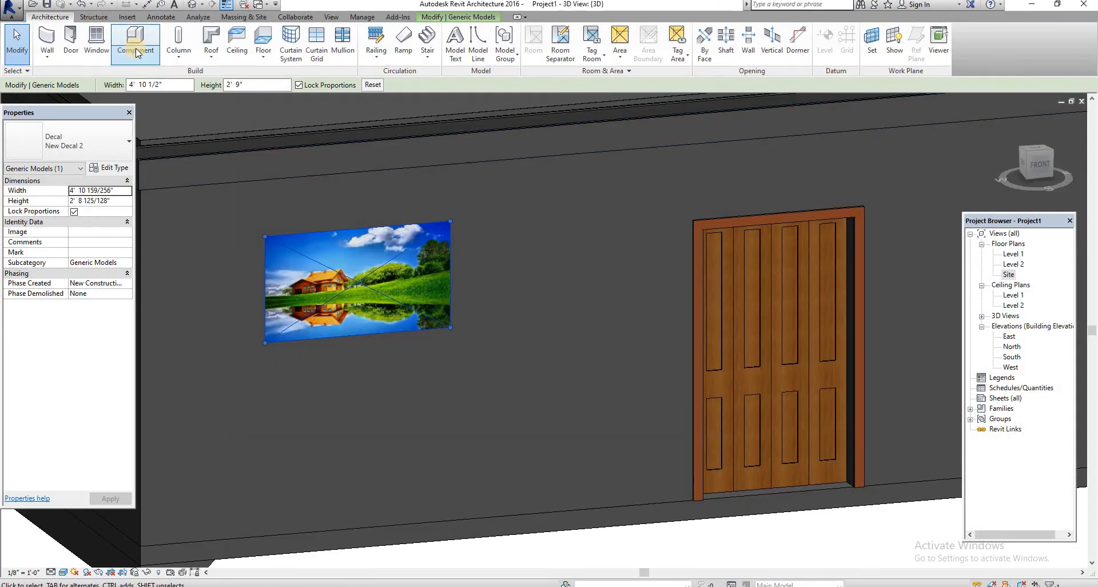
left_click(135, 52)
left_click(155, 102)
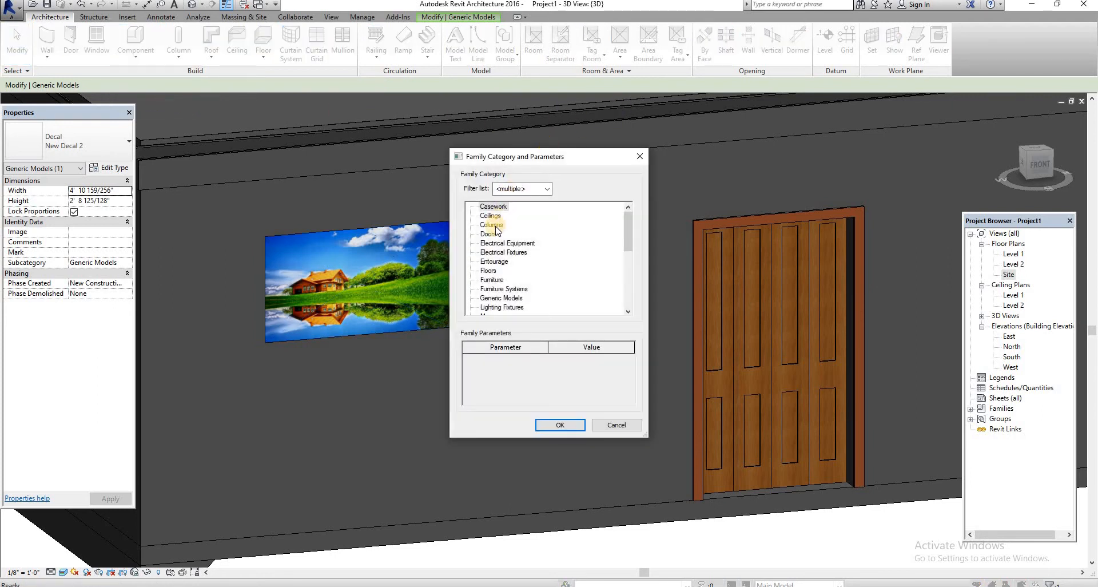
left_click_drag(627, 228, 628, 286)
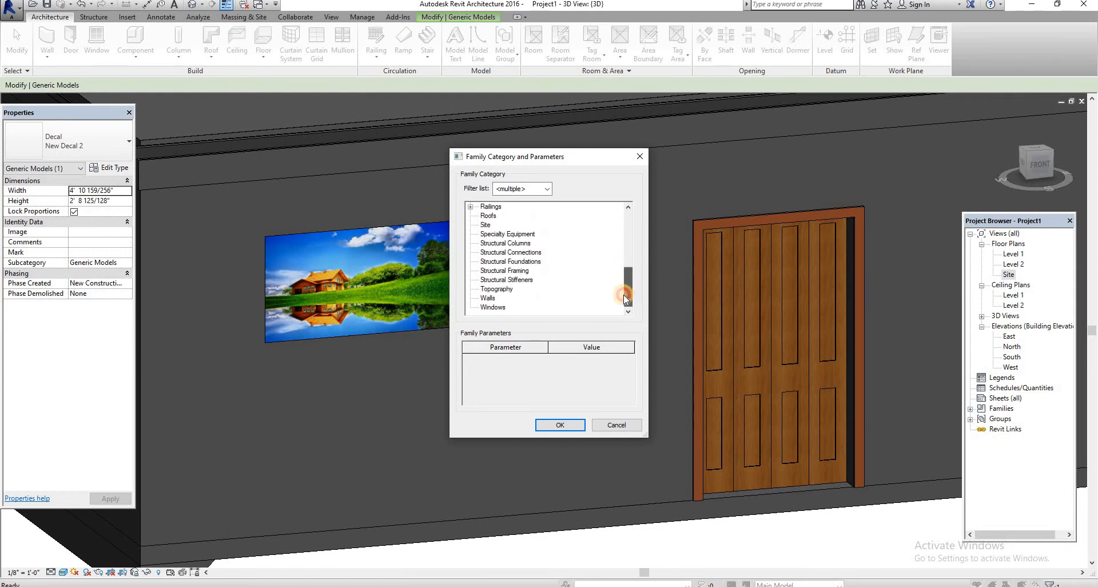
left_click(490, 298)
double_click(488, 298)
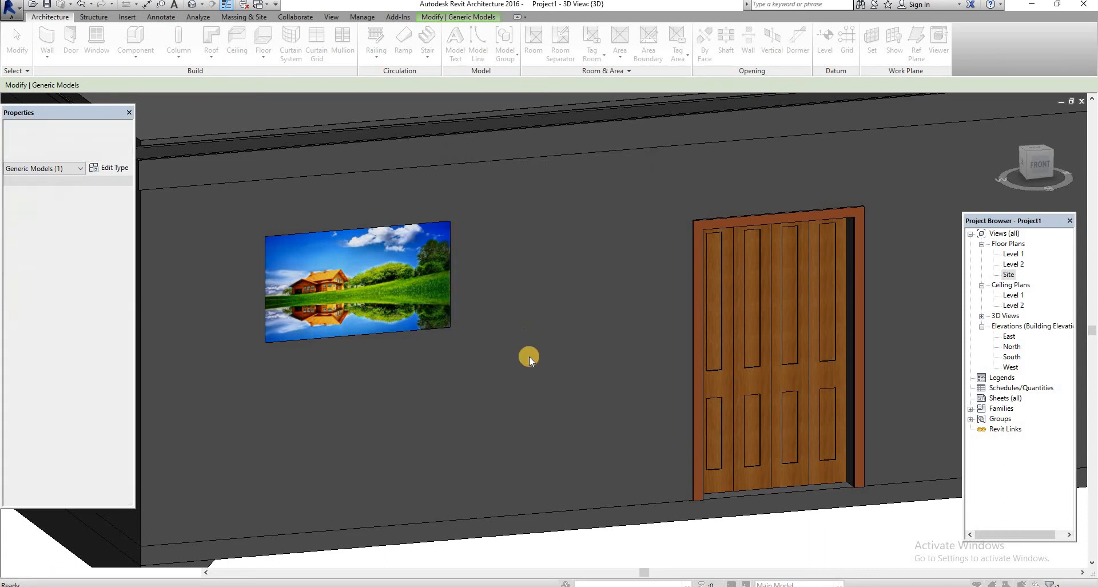
left_click(546, 319)
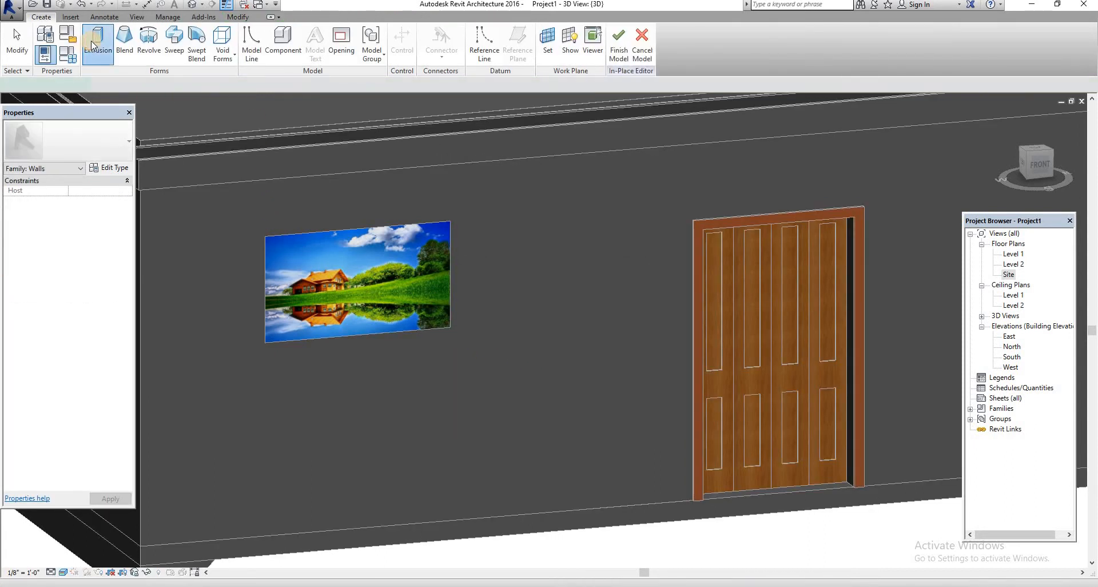
Start an extrusion and set its work plane by picking the front wall face that carries the decal
left_click(92, 45)
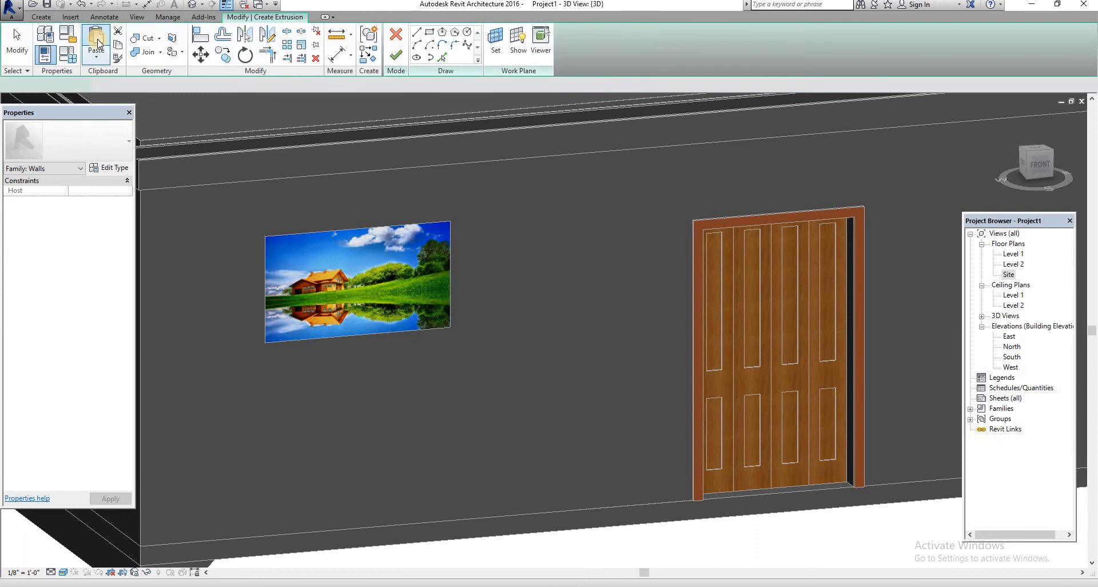
left_click(498, 43)
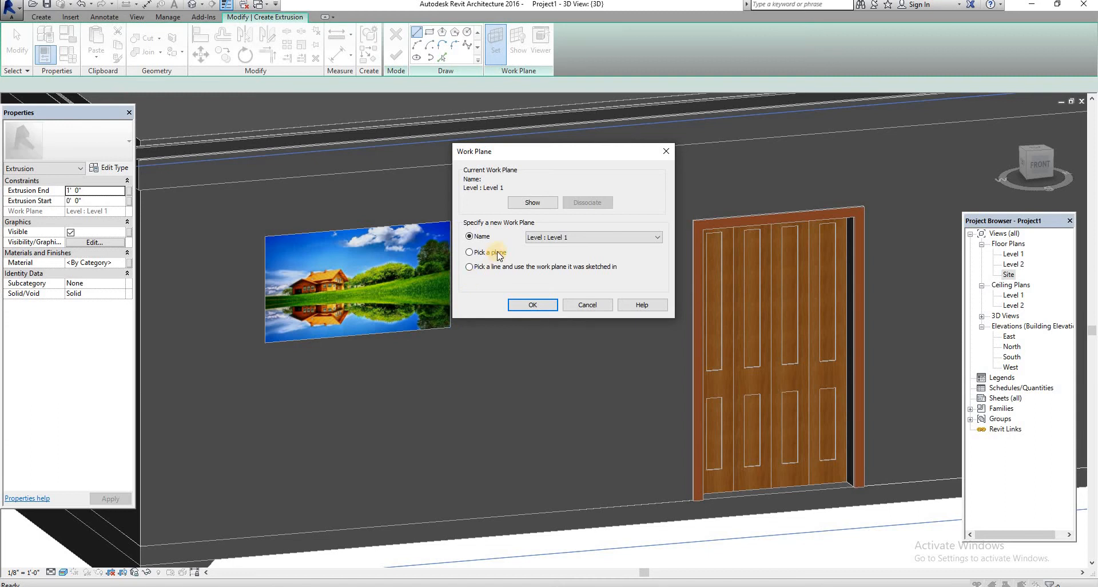
left_click(531, 304)
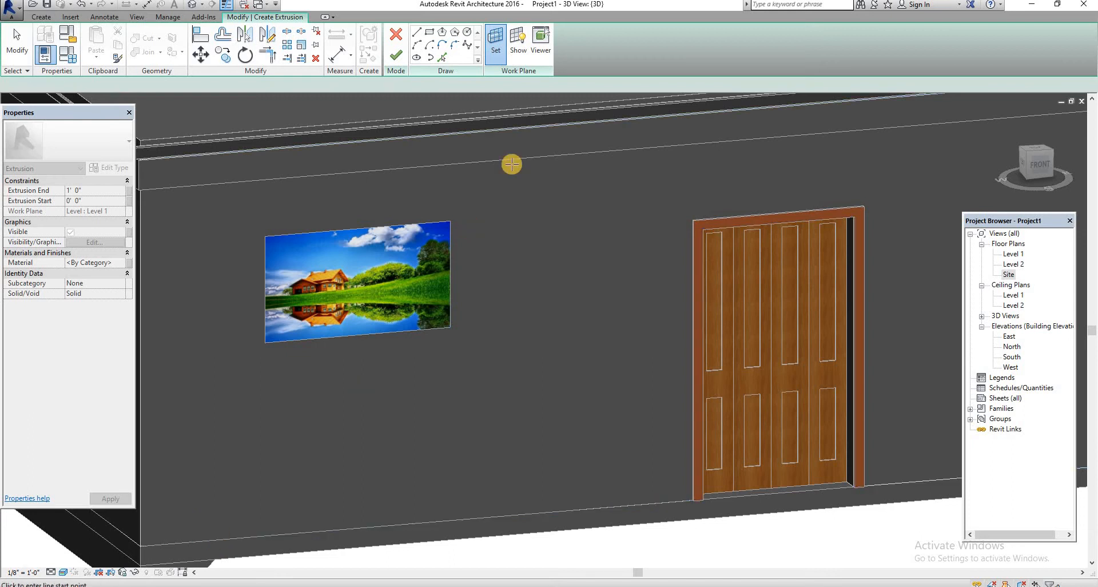
left_click(432, 120)
key("Escape")
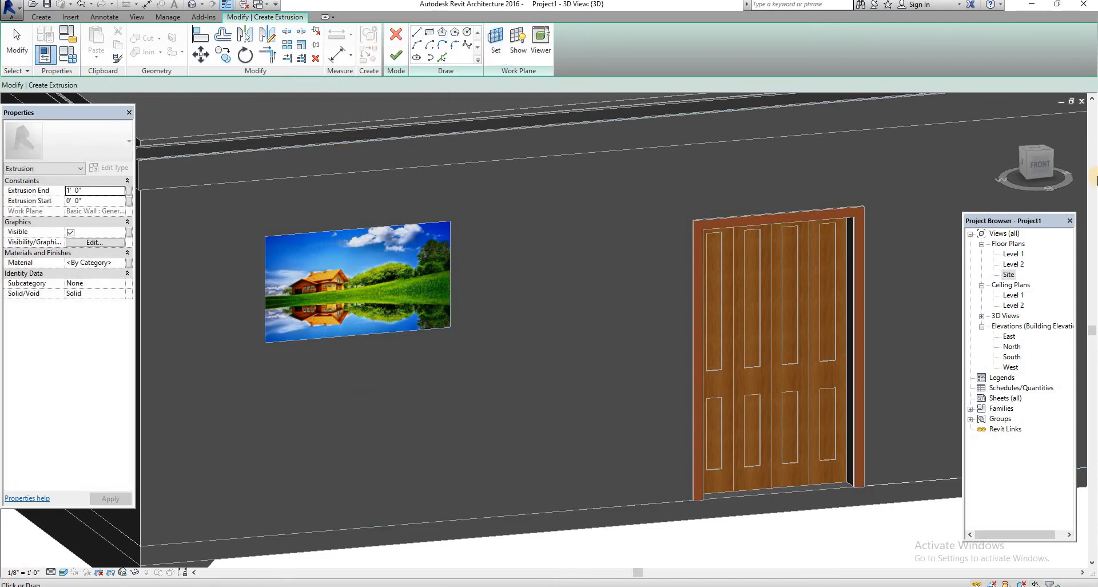
Orient the 3D view to the front and sketch a rectangle corner to corner over the decal's outline
left_click(1041, 162)
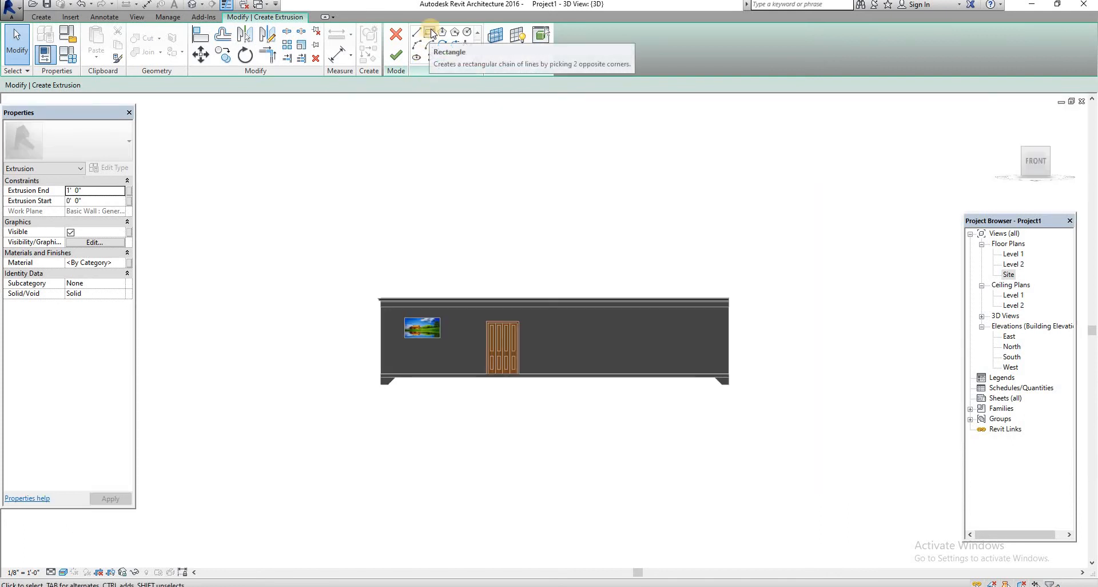
left_click(429, 34)
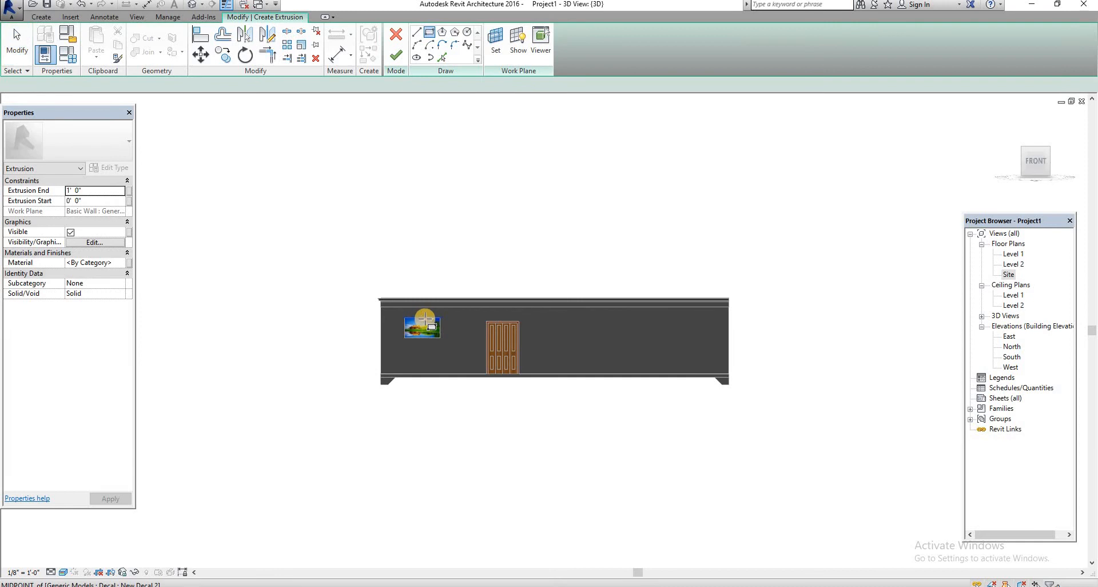
scroll(424, 318, "up", 1)
scroll(424, 318, "up", 3)
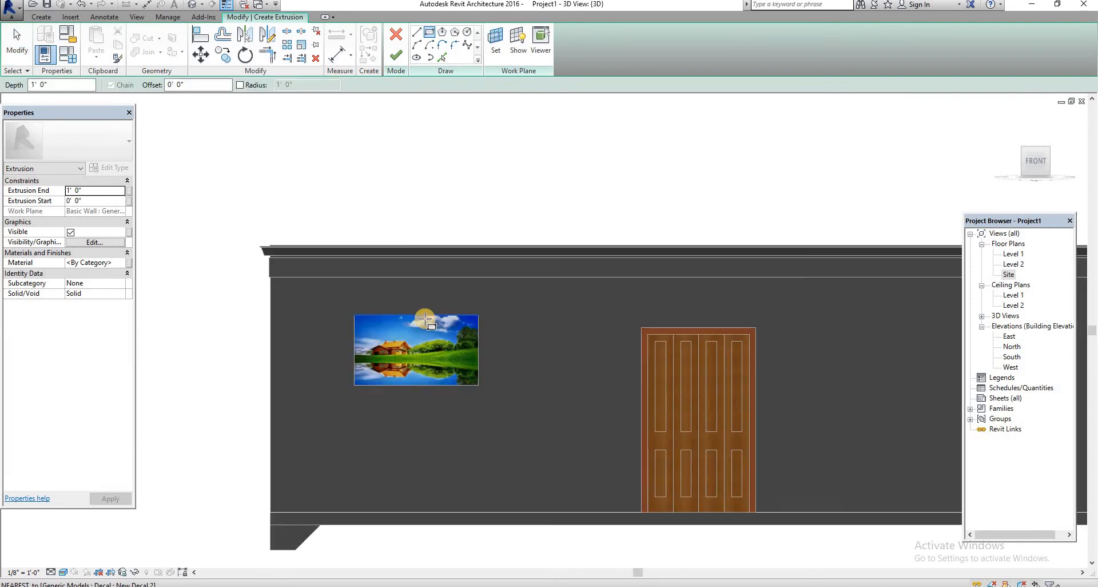
scroll(347, 313, "up", 1)
left_click(345, 314)
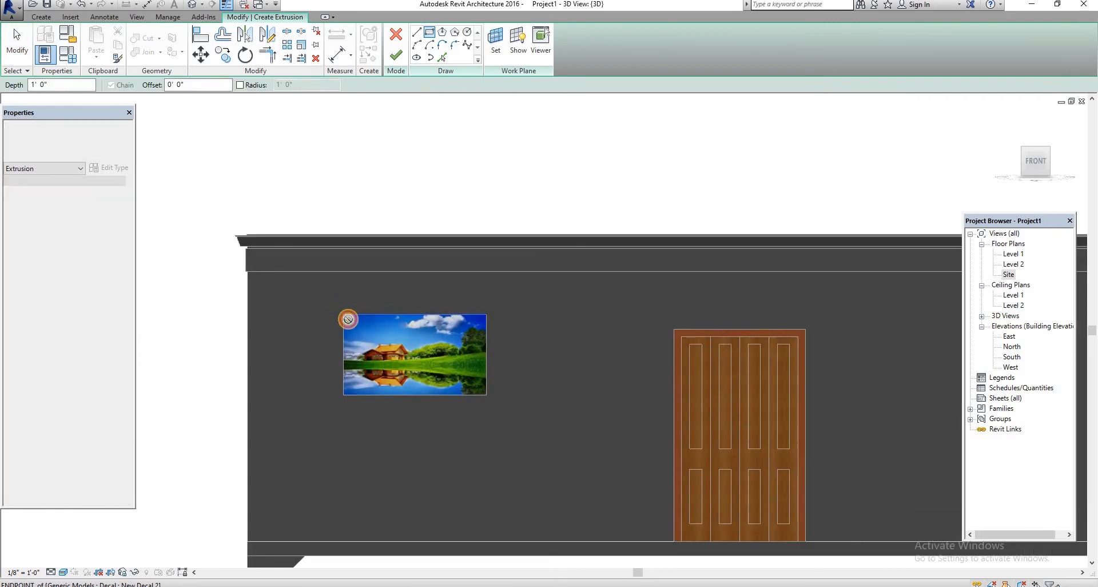
left_click(488, 395)
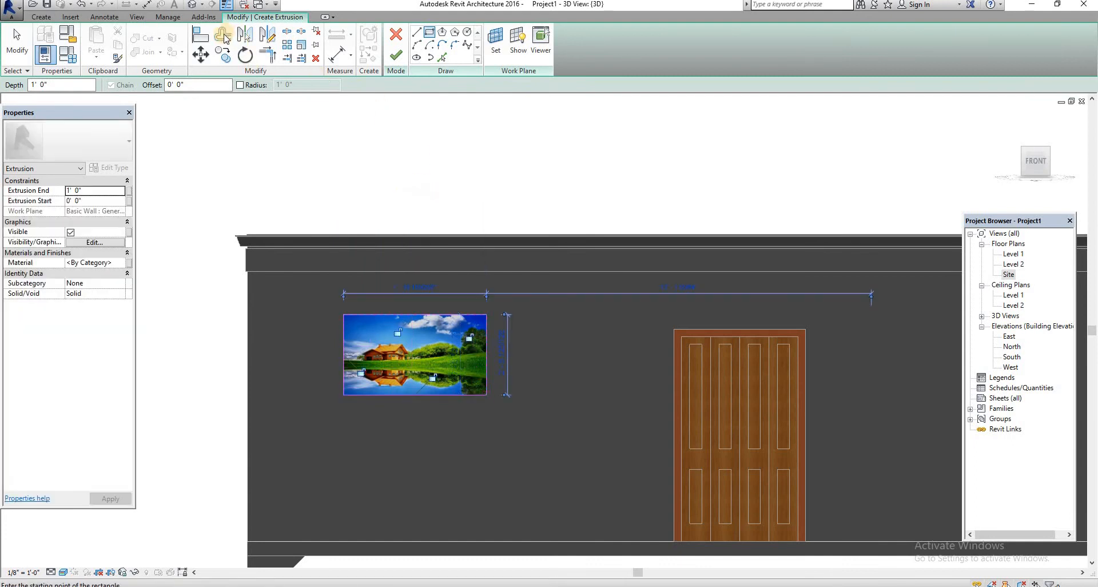
Offset a copy of the rectangle 0' 1" outward to outline the picture frame, and finish the extrusion sketch
left_click(223, 35)
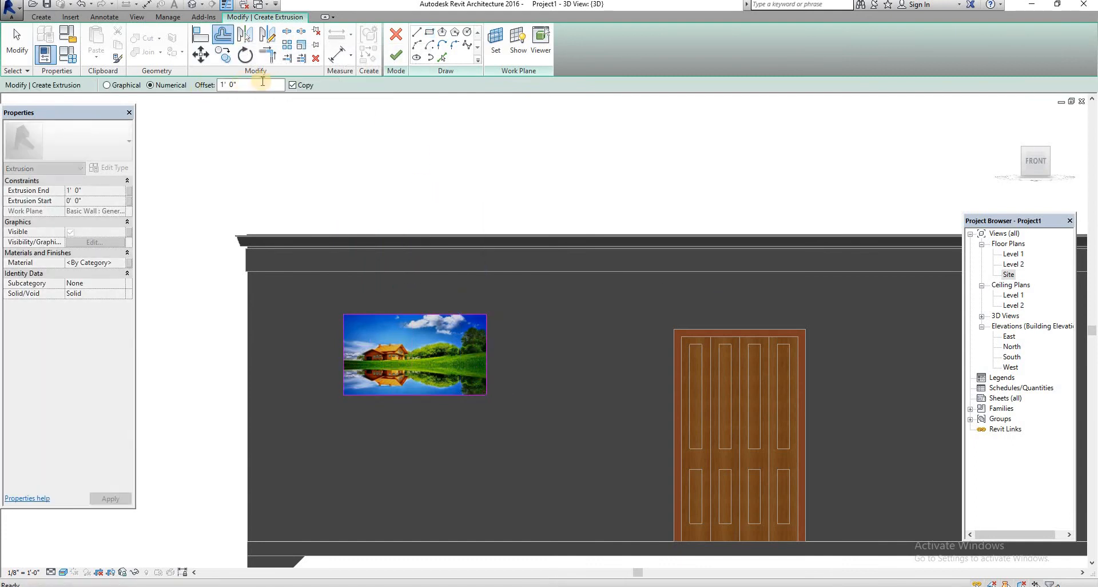
left_click(229, 80)
left_click(385, 311)
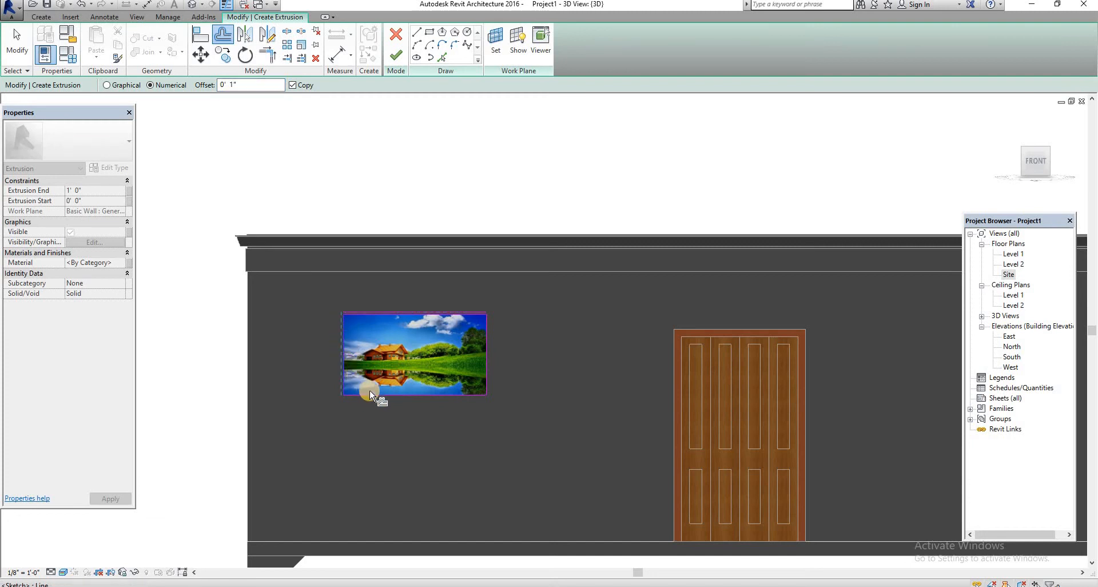
left_click(485, 368)
left_click(395, 55)
left_click(377, 392)
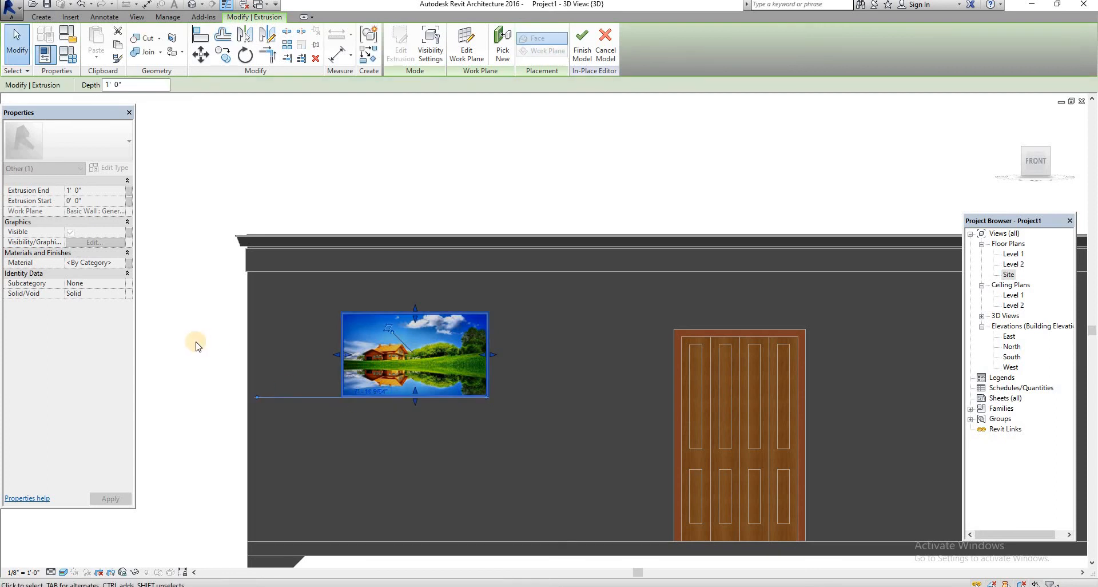
Set the picture frame extrusion's Extrusion End to 0' 2" and apply it
middle_click_drag(208, 352, 197, 206, "shift")
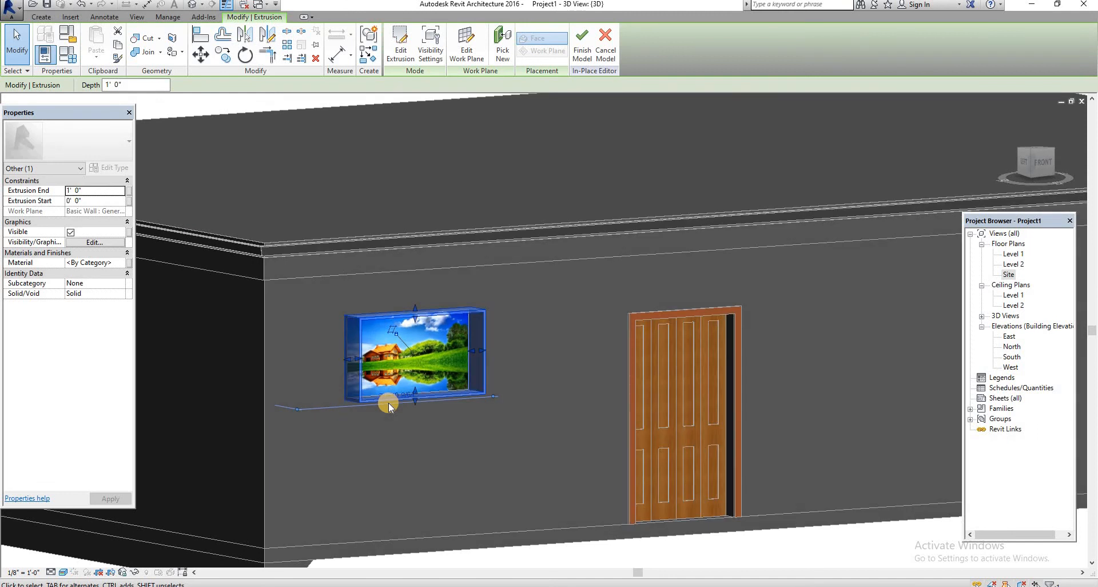
scroll(385, 403, "up", 2)
left_click(614, 275)
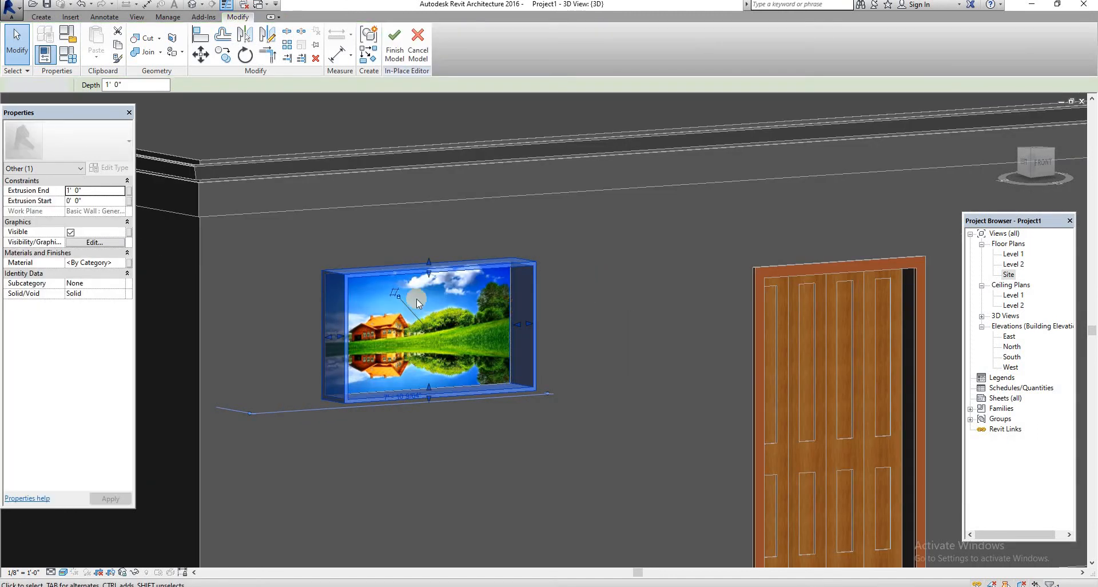
key("Escape")
left_click(353, 364)
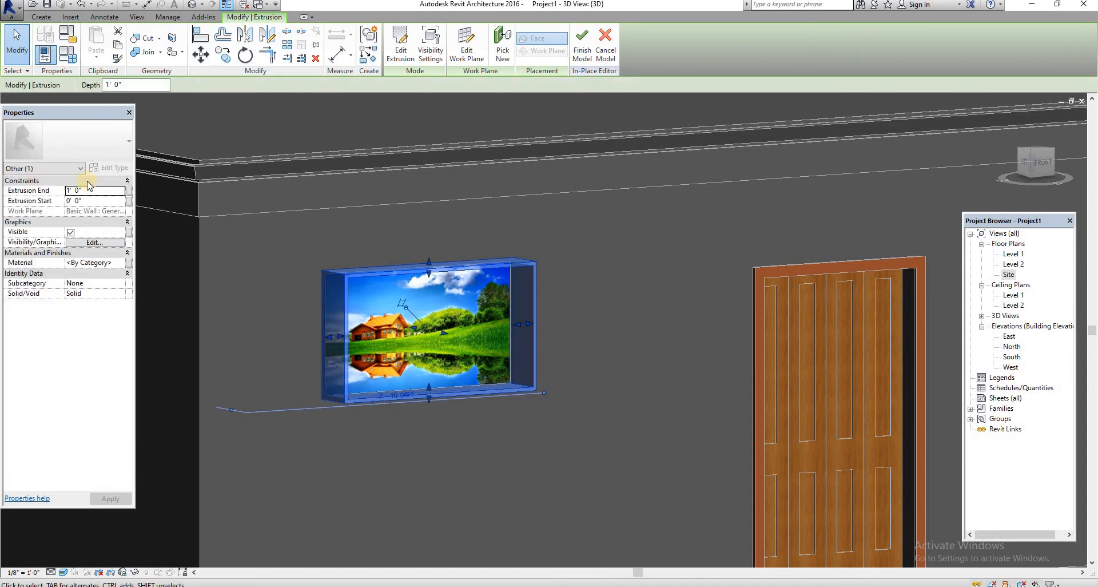
left_click(100, 192)
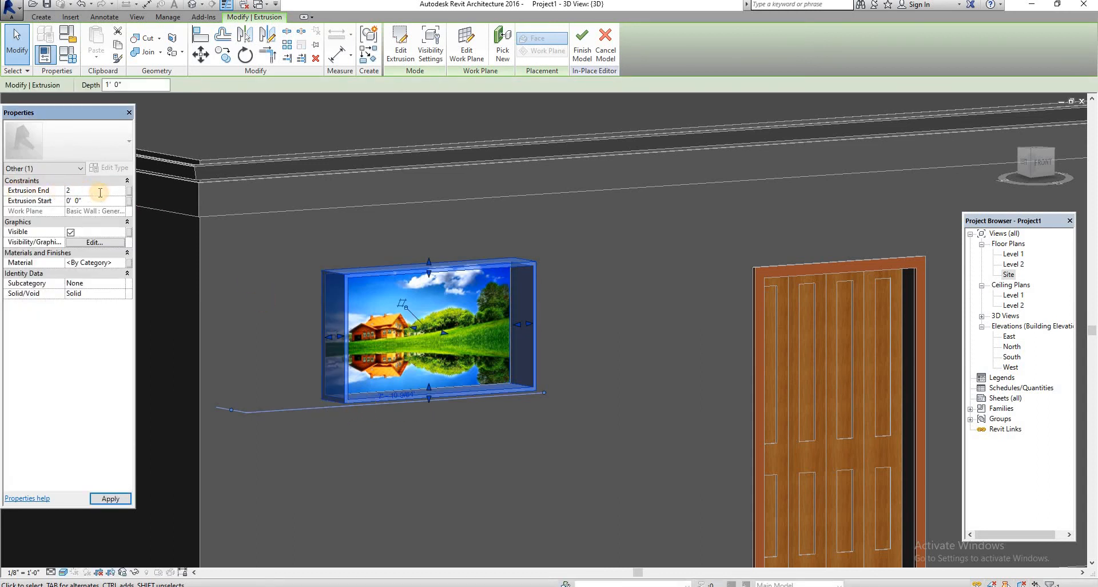
left_click(111, 499)
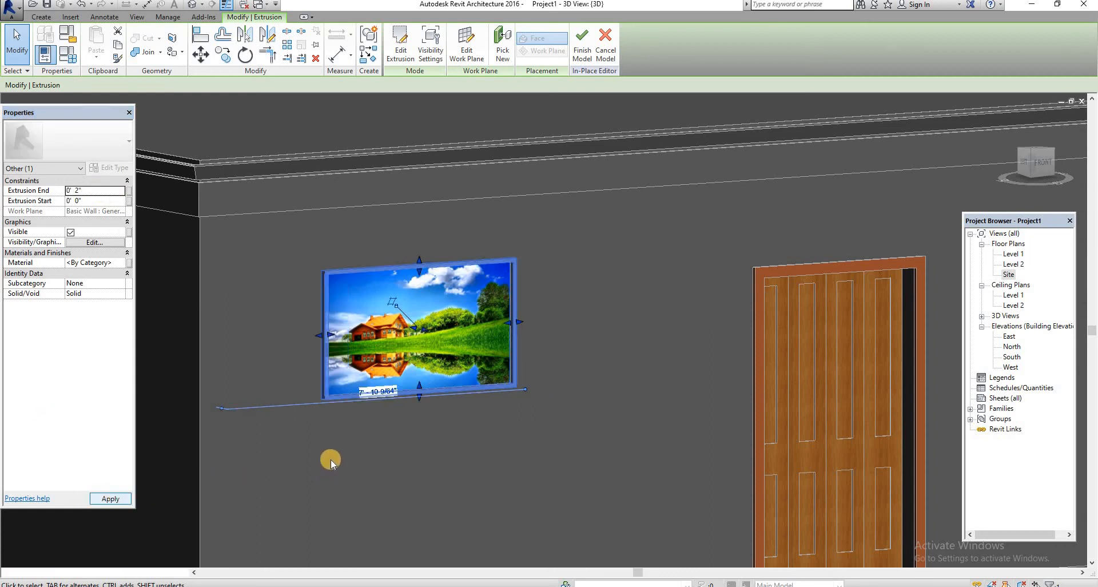
left_click(495, 421)
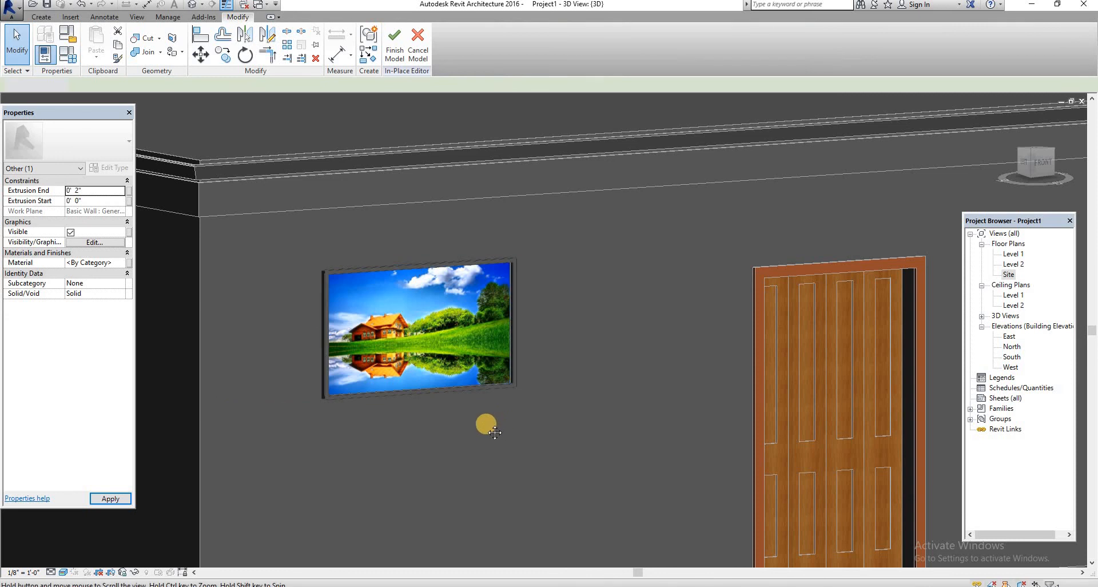
Paint the front face of the picture frame with the Cherry material and close the Material Browser
middle_click_drag(486, 424, 304, 308)
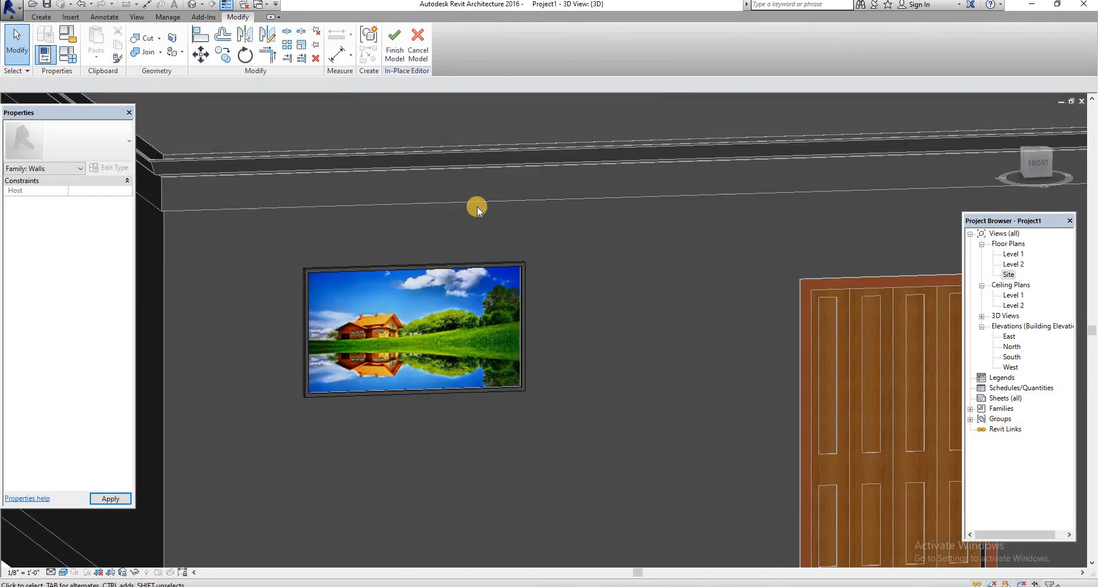
key("p")
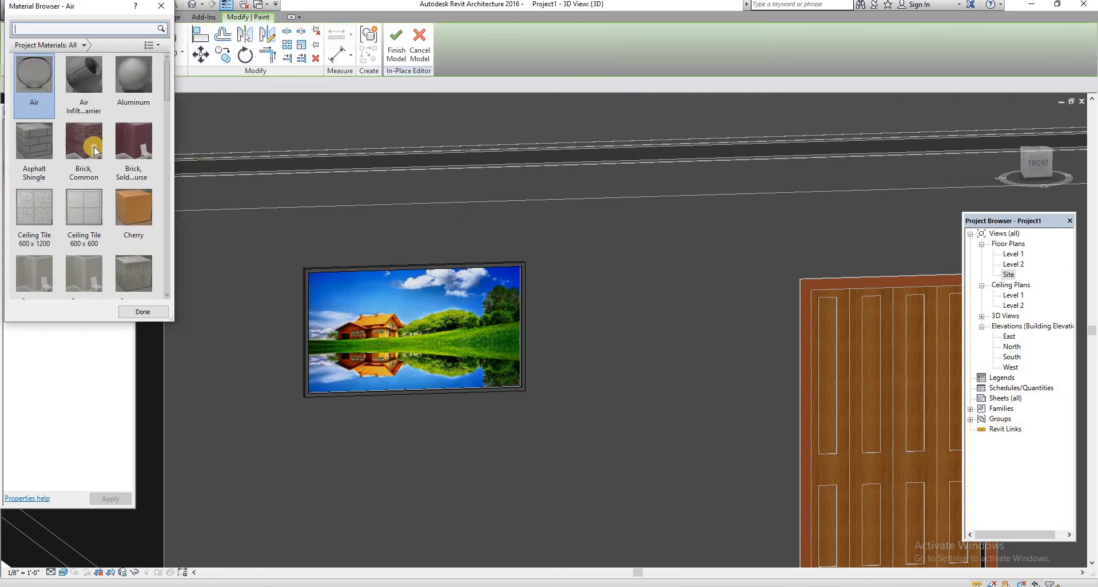
left_click(124, 208)
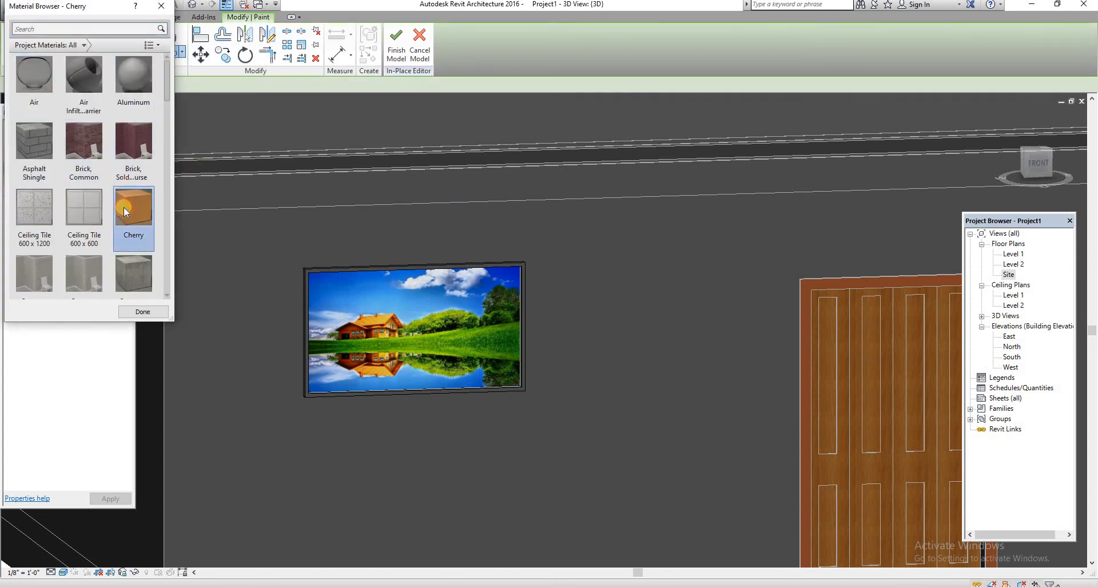
left_click(305, 283)
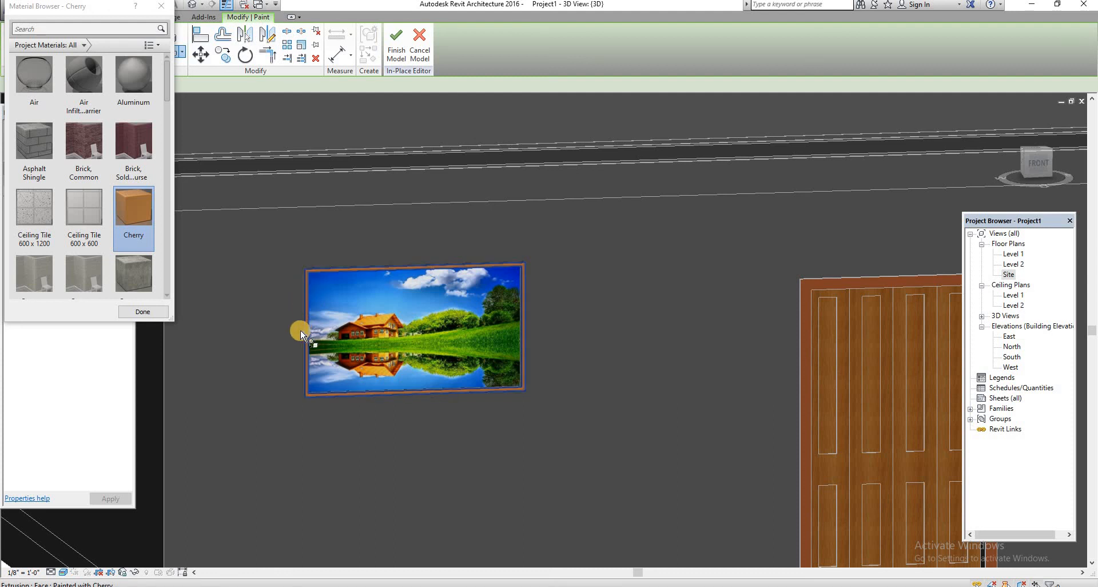
scroll(300, 331, "up", 5)
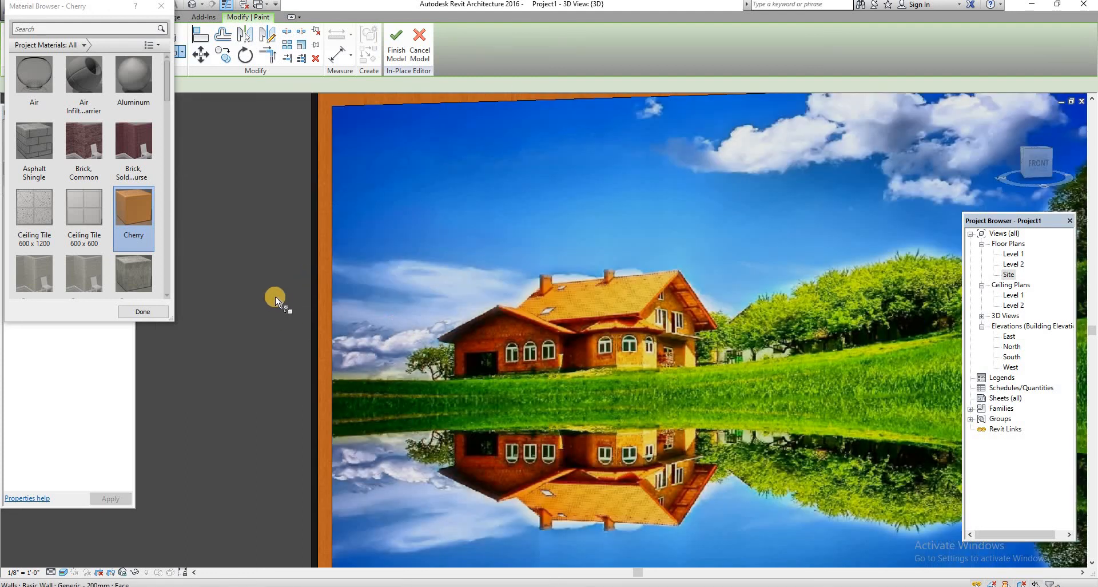
scroll(275, 296, "down", 1)
scroll(276, 296, "down", 3)
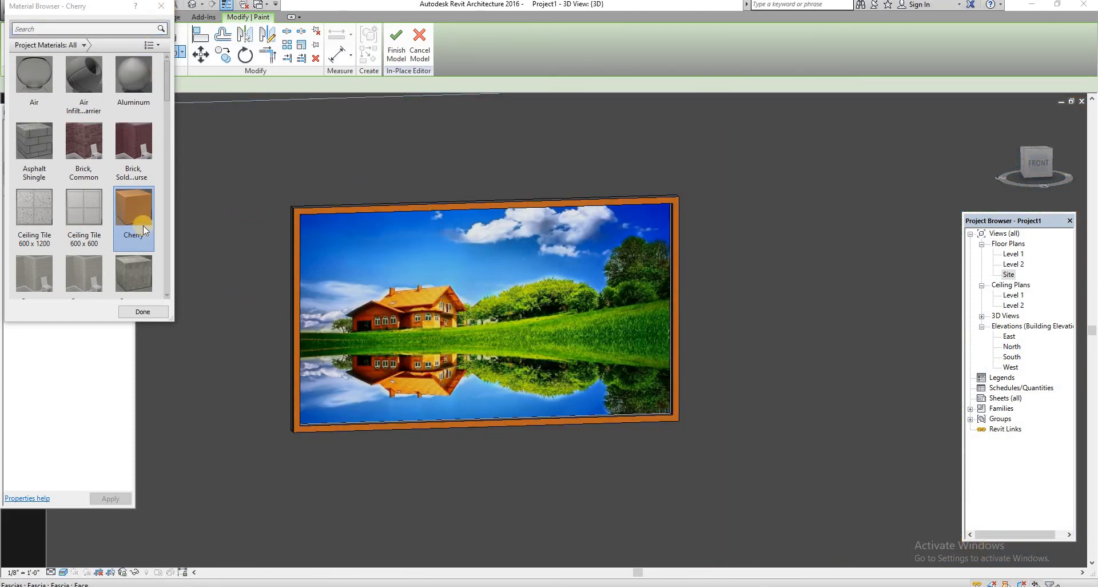
left_click(161, 5)
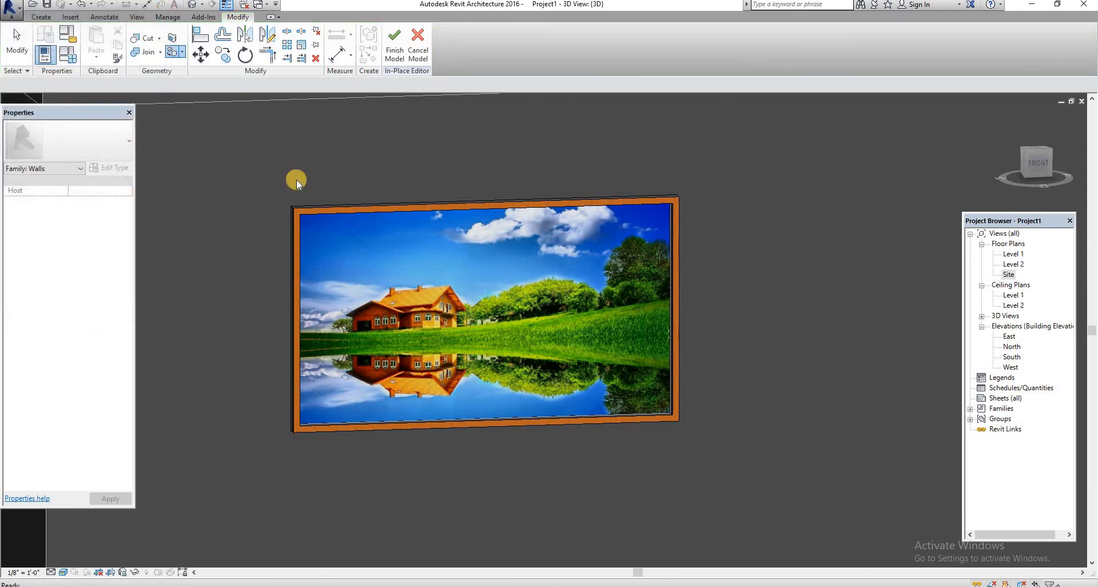